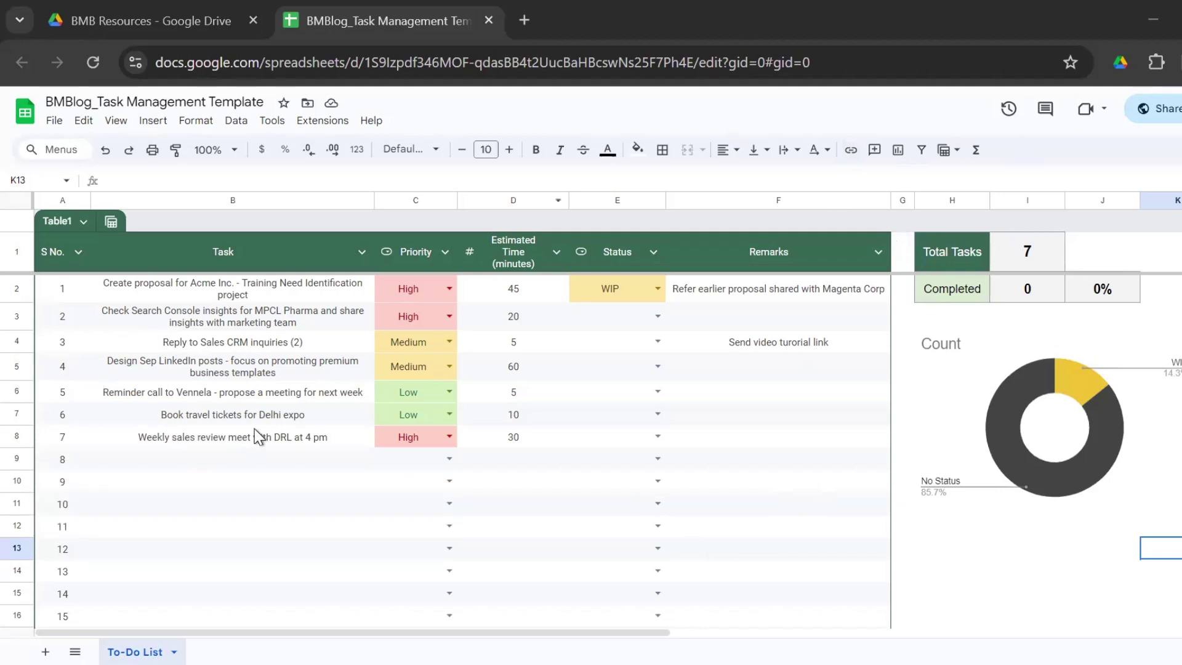
Review the task list and check the first task's priority options, keeping High
scroll(264, 429, down, 5)
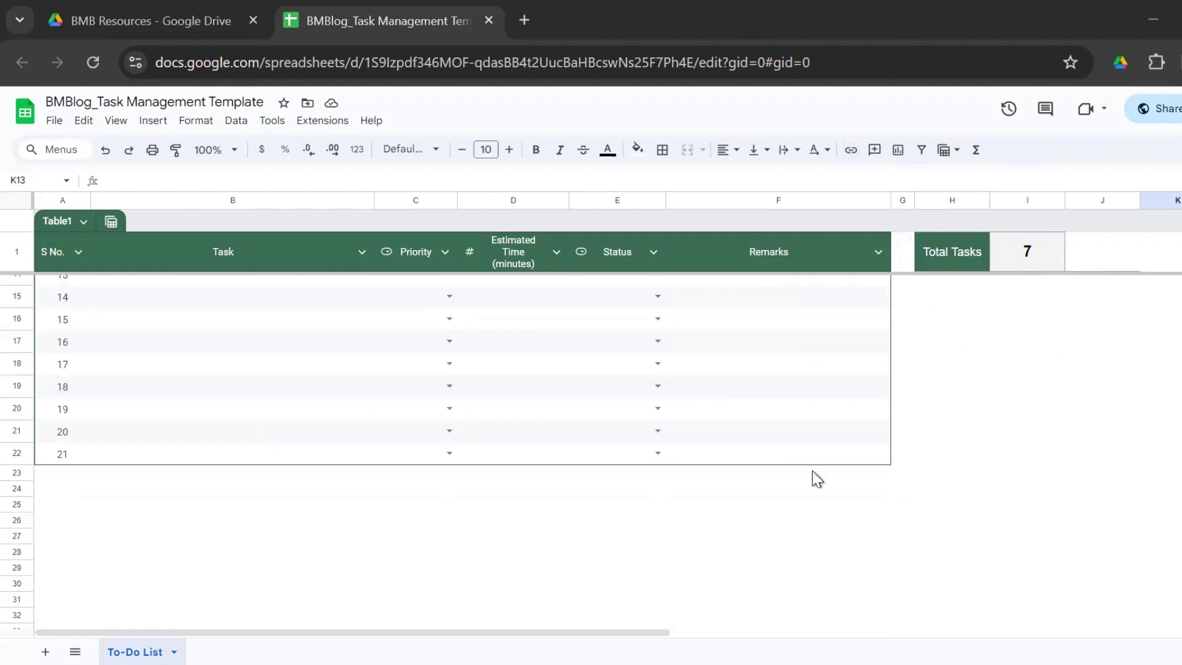
scroll(433, 470, up, 5)
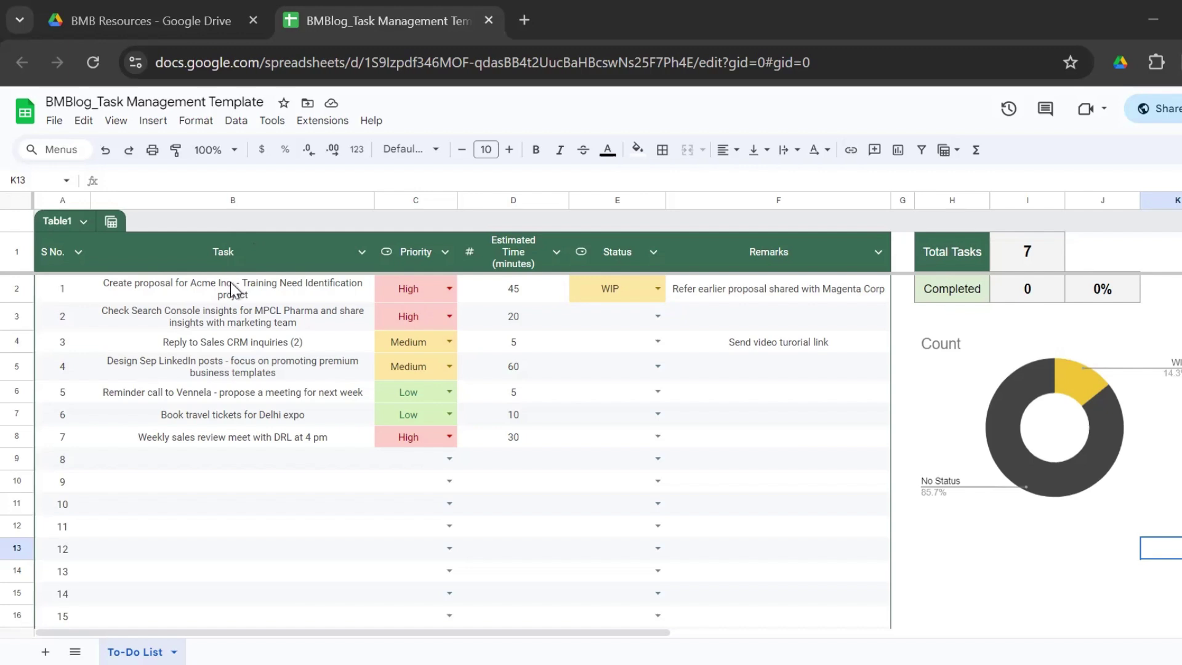
click(235, 312)
key(Down)
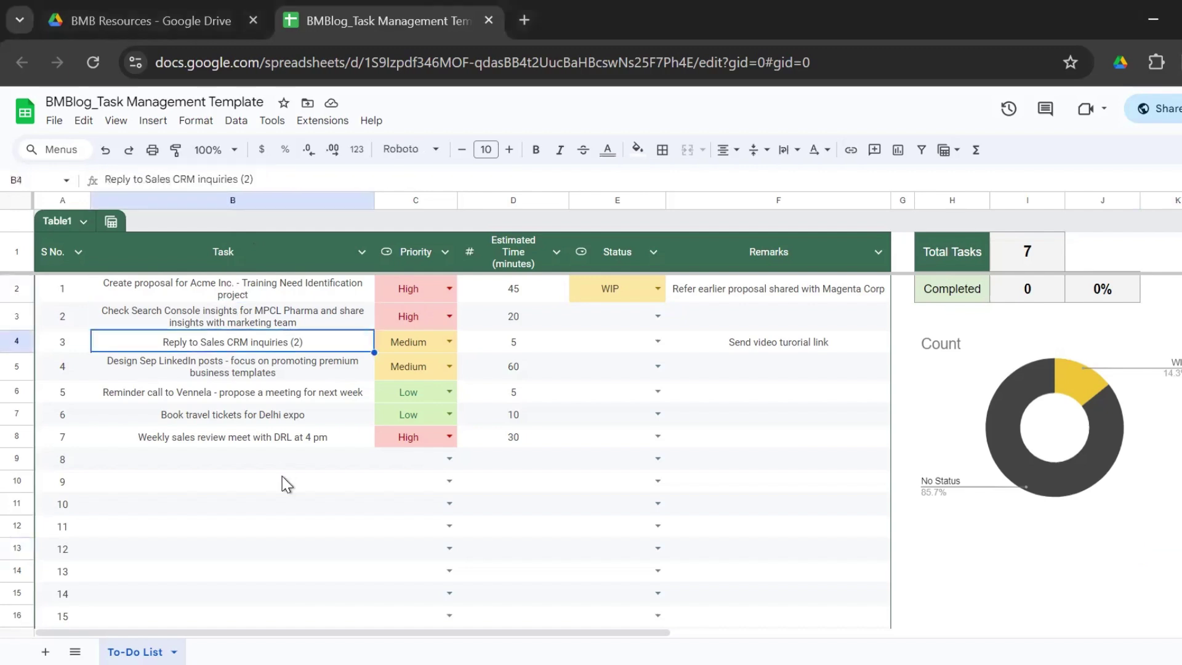
key(Down)
key(Down)
key(Down)
key(Down)
key(Up)
key(Up)
key(Up)
key(Up)
key(Up)
key(Up)
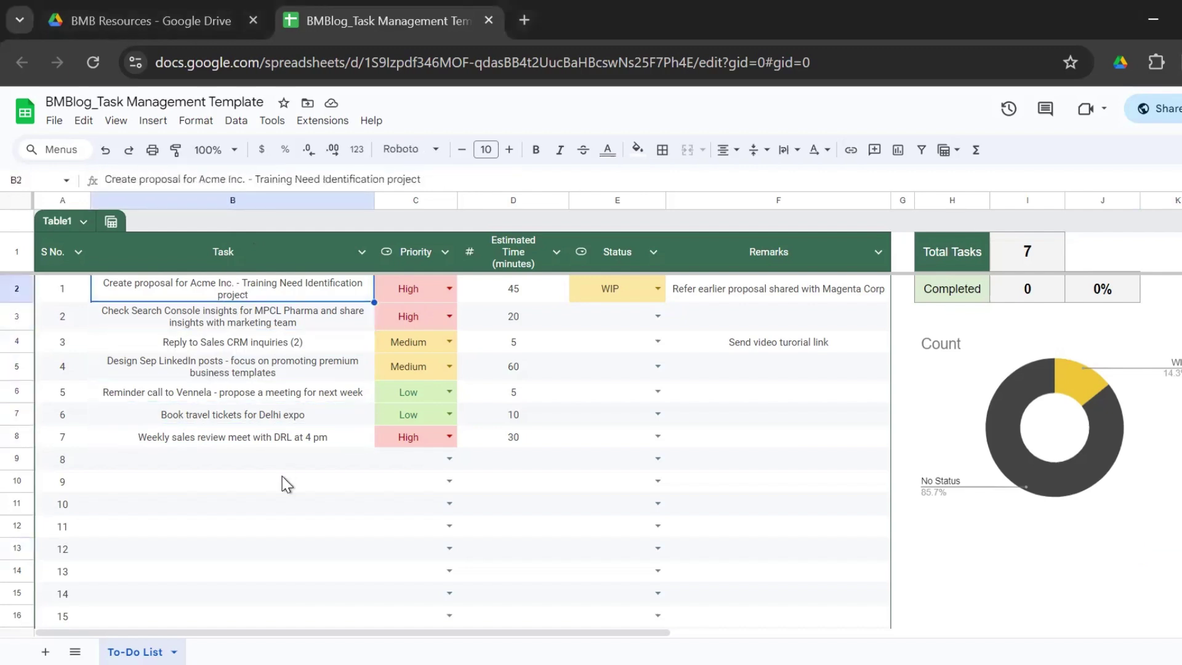
key(Right)
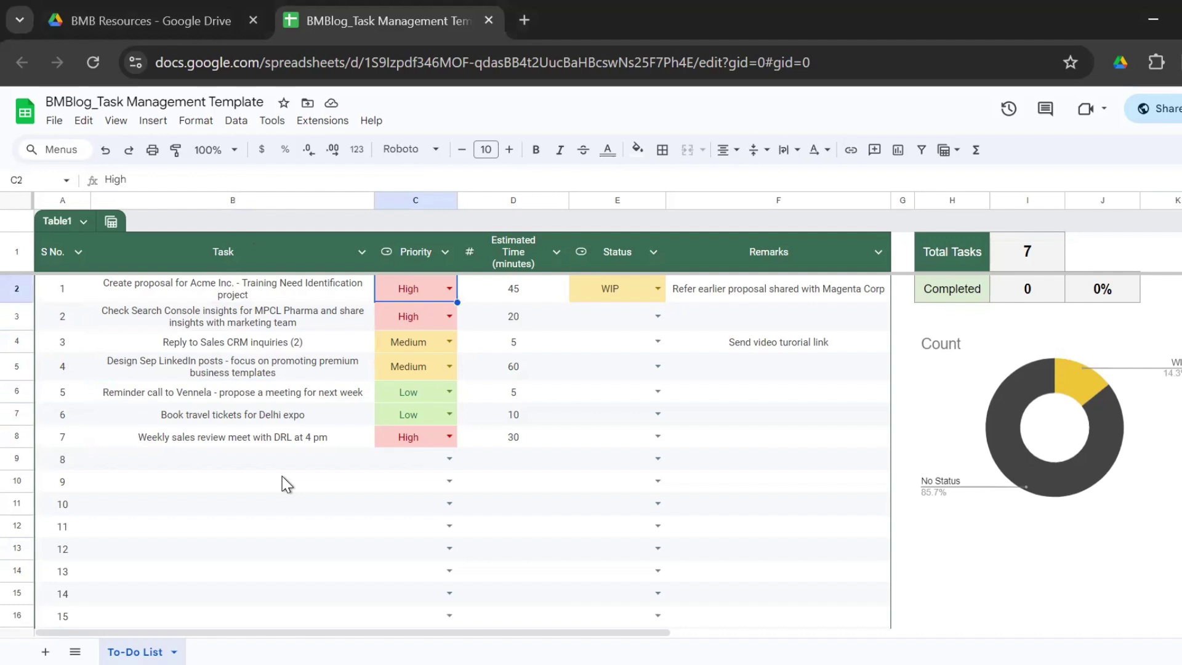
key(BackSpace)
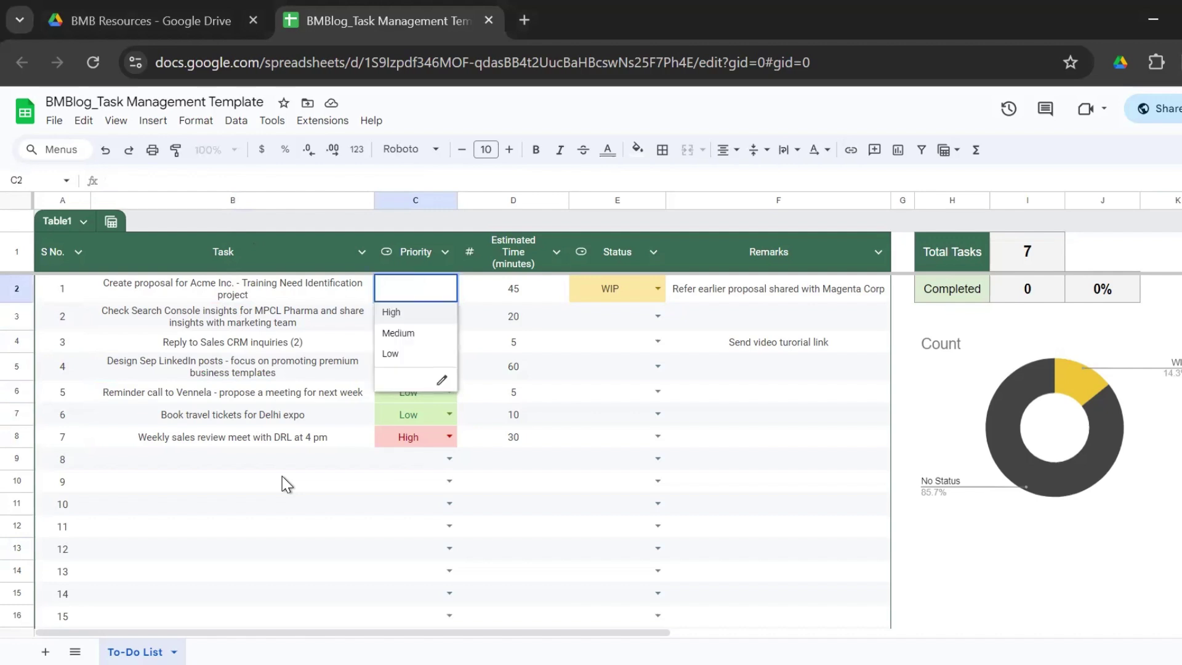
key(Escape)
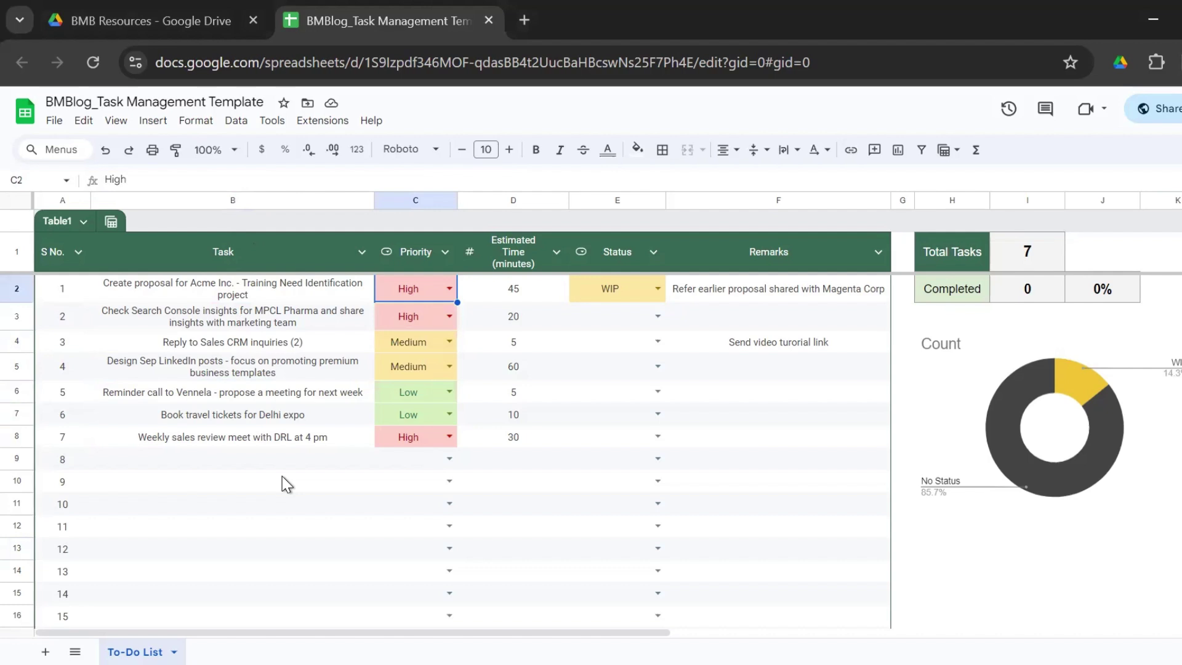
Move across to the first task's status and review its options, leaving it at WIP
key(Down)
key(Down)
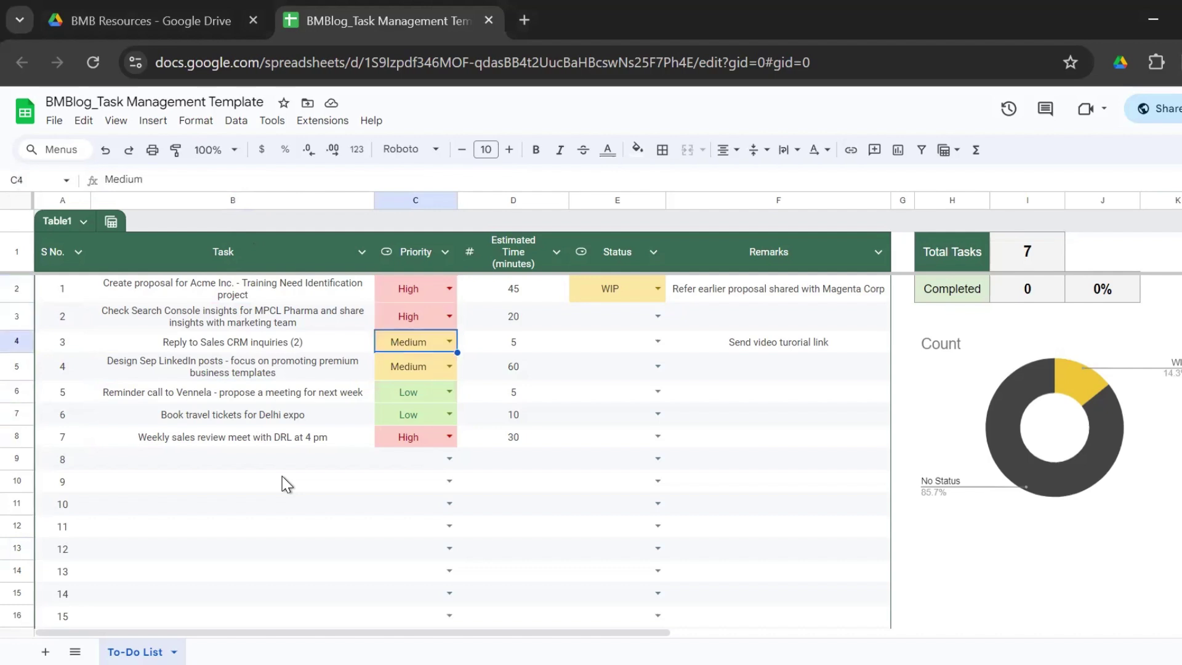
key(Down)
key(Down)
key(Up)
key(Up)
key(Up)
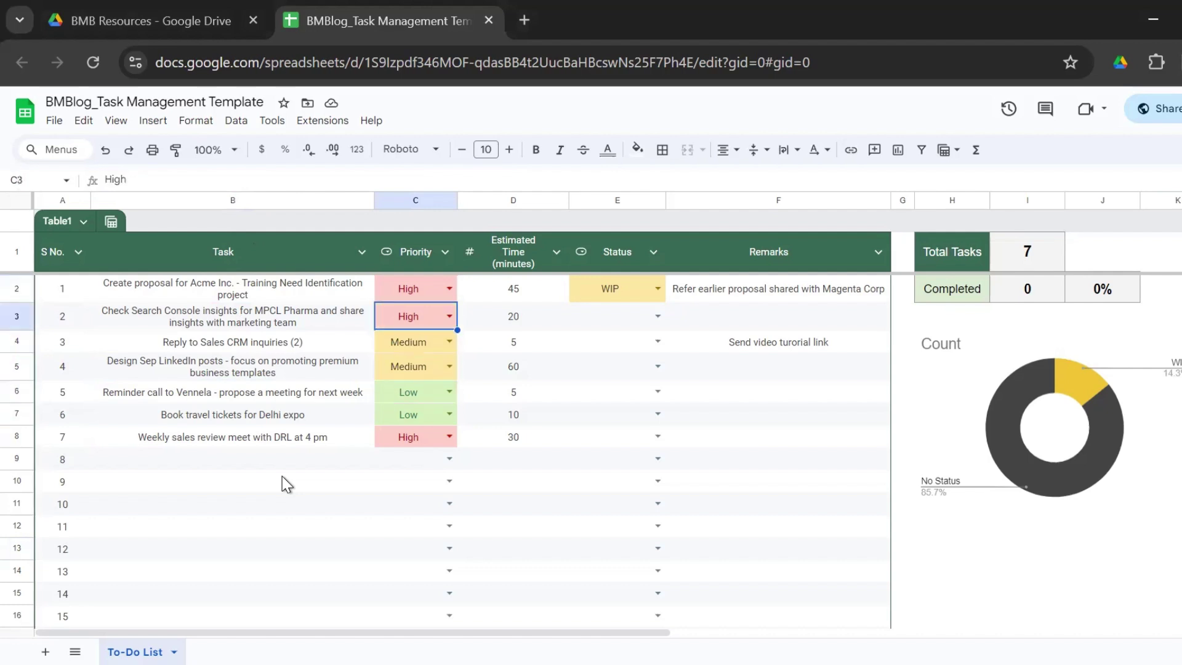
key(Up)
key(Right)
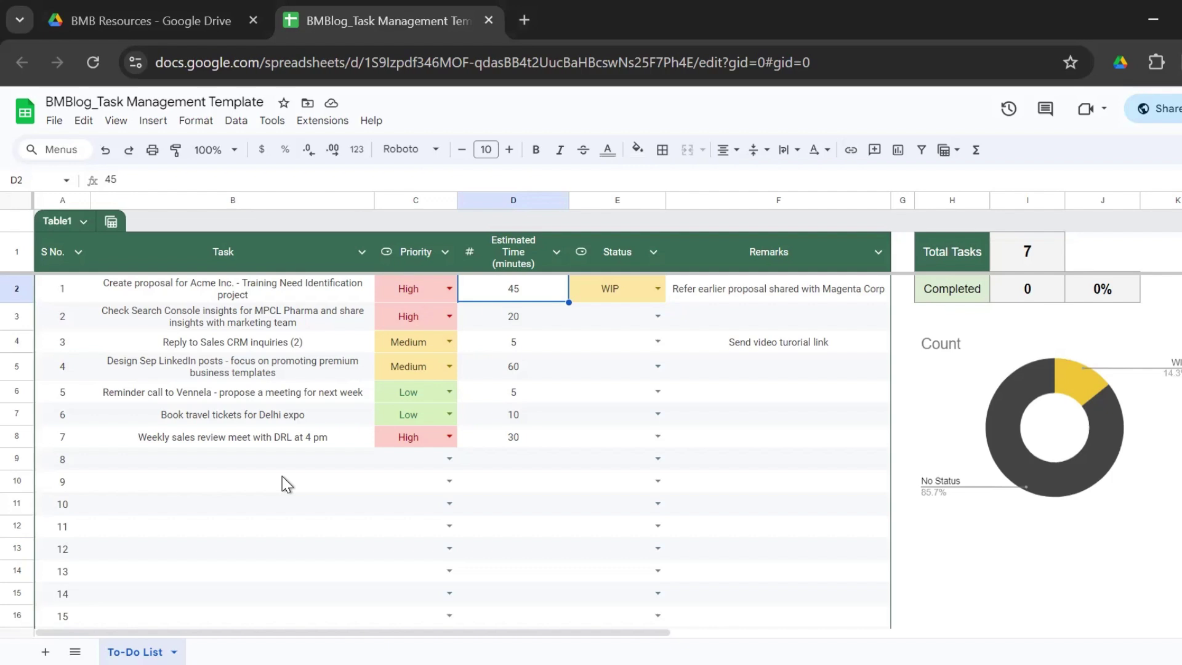
key(Left)
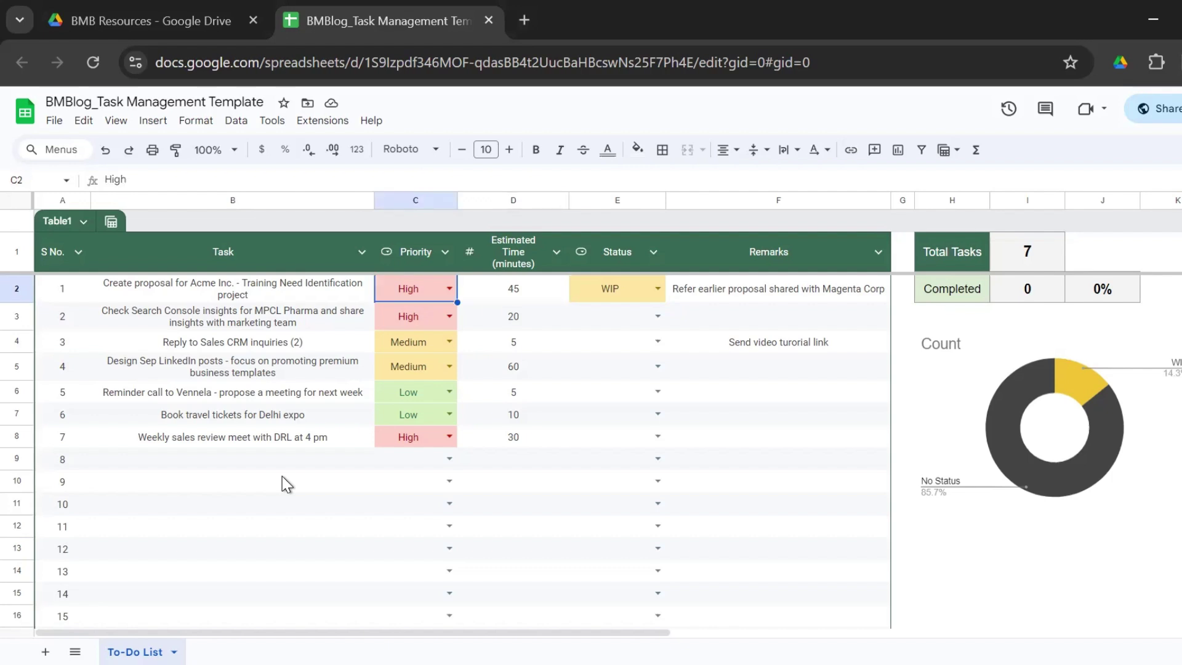
key(Right)
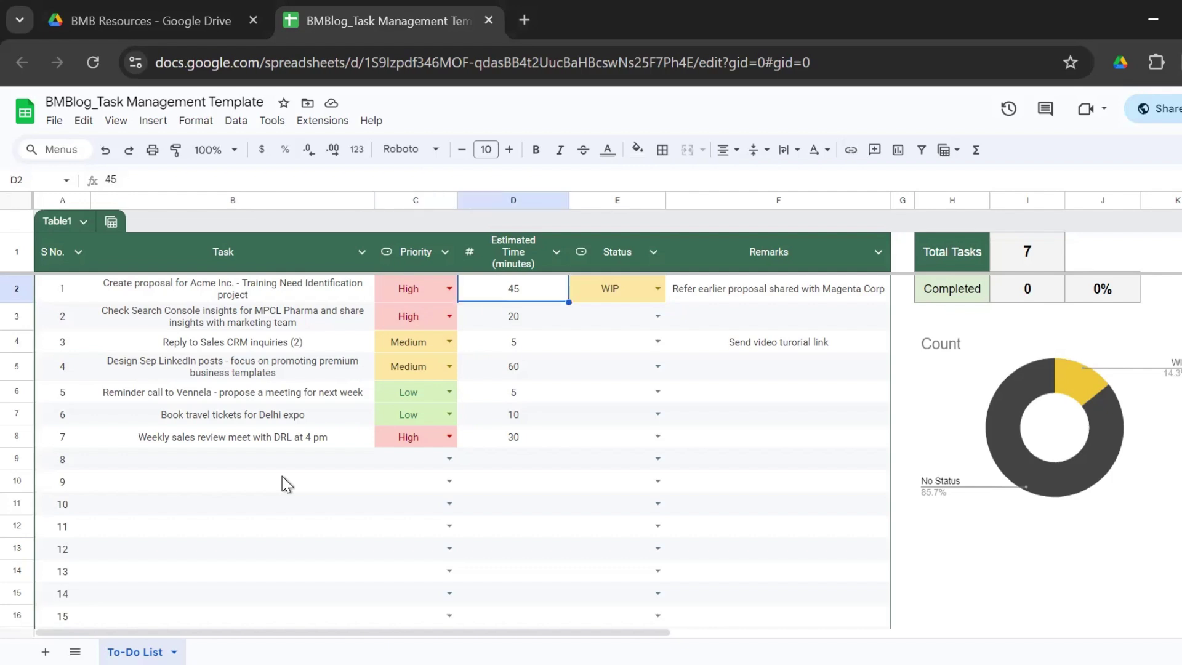
key(Right)
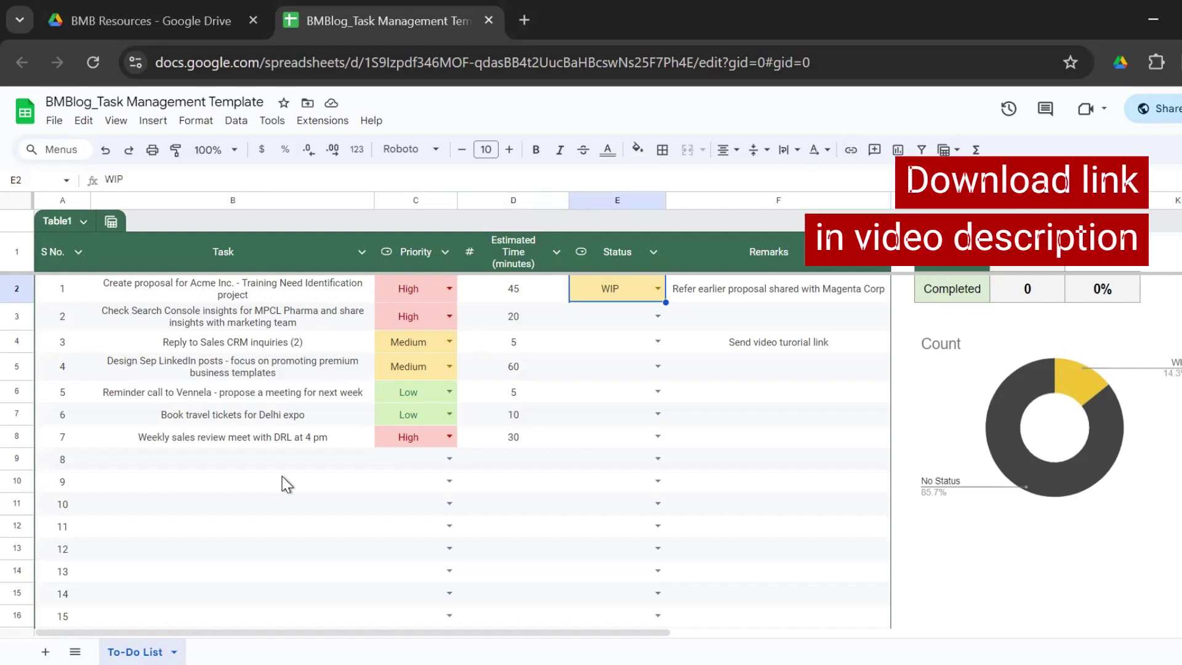
key(BackSpace)
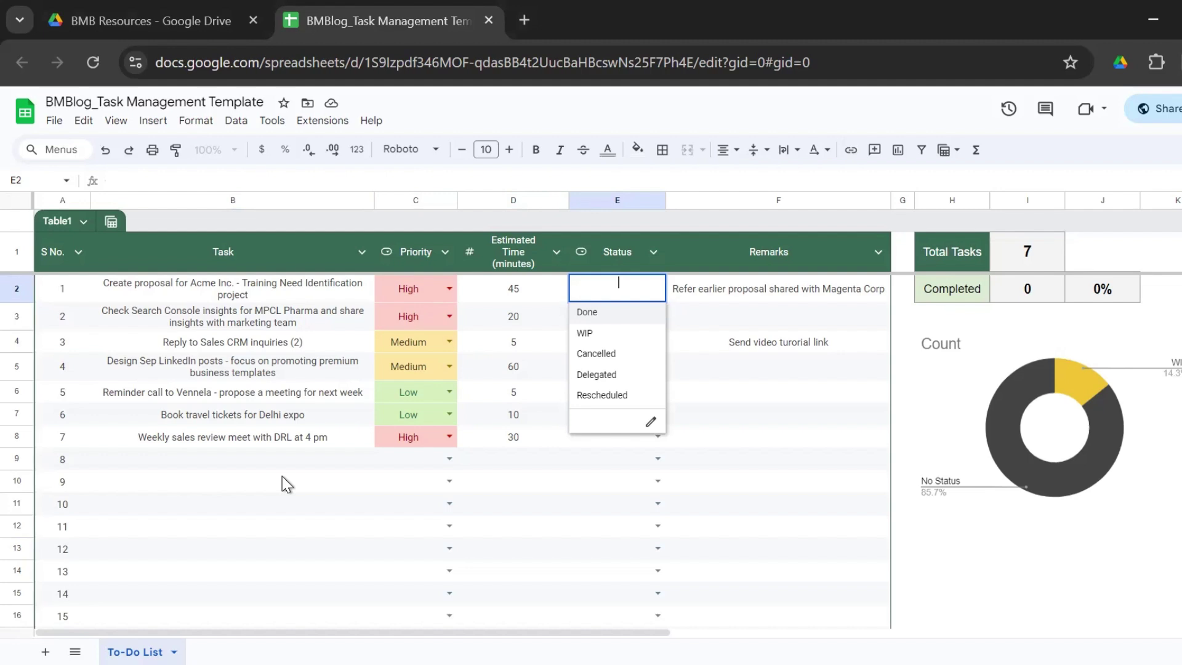
key(Down)
key(Return)
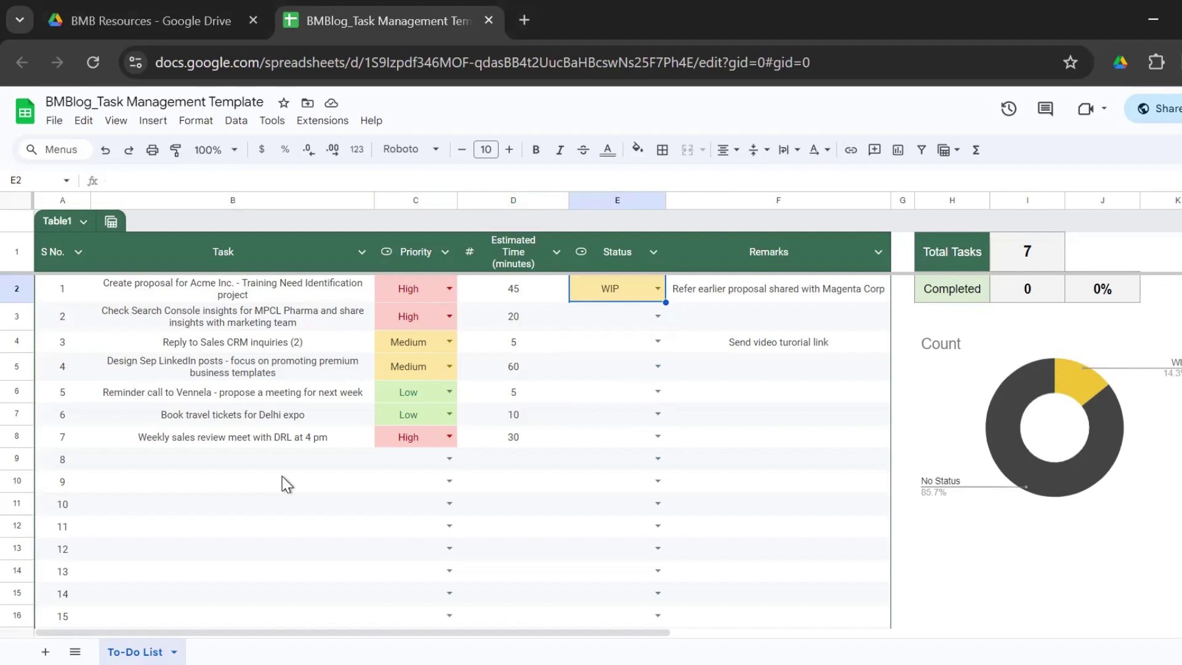
Try Done and then Cancelled as the first task's status
key(Return)
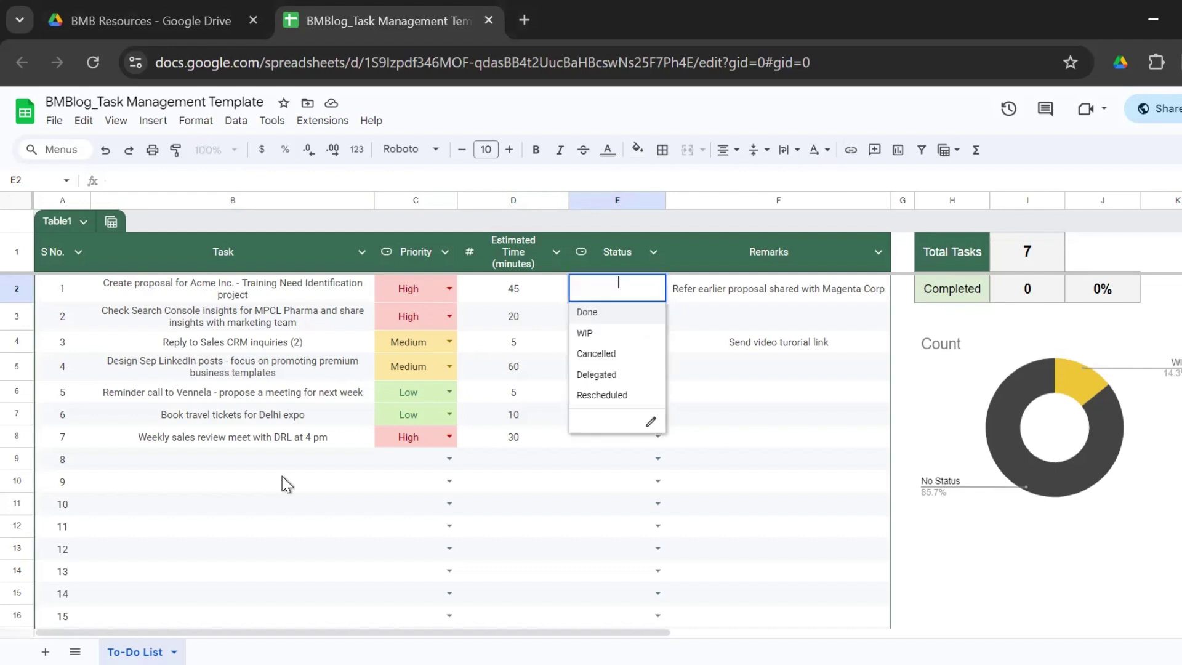
key(Down)
key(Up)
key(Return)
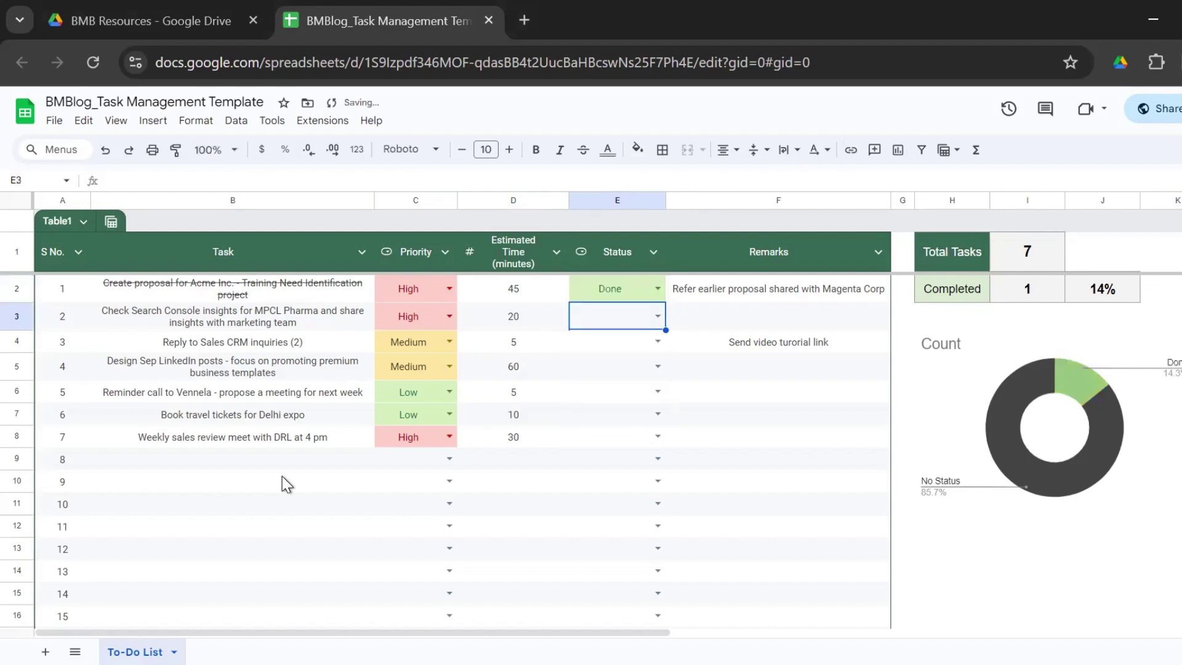
key(Up)
key(Return)
key(Down)
key(Down)
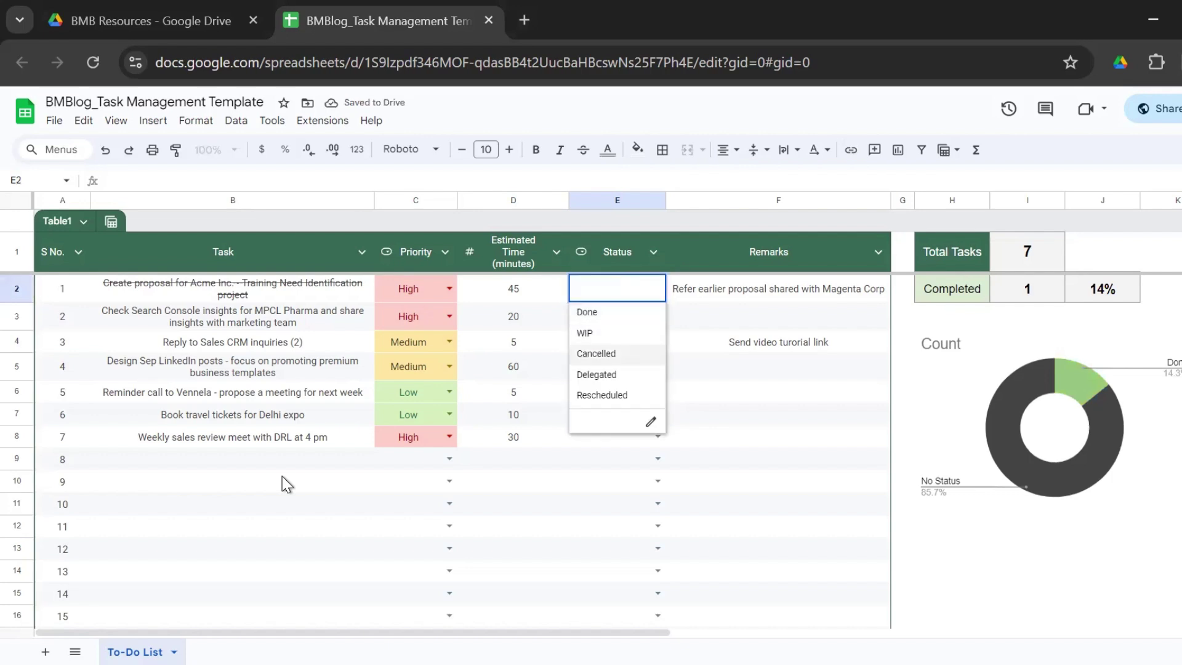
key(Return)
Try Delegated and then Rescheduled as the first task's status
key(Up)
key(Return)
key(Down)
key(Down)
key(Down)
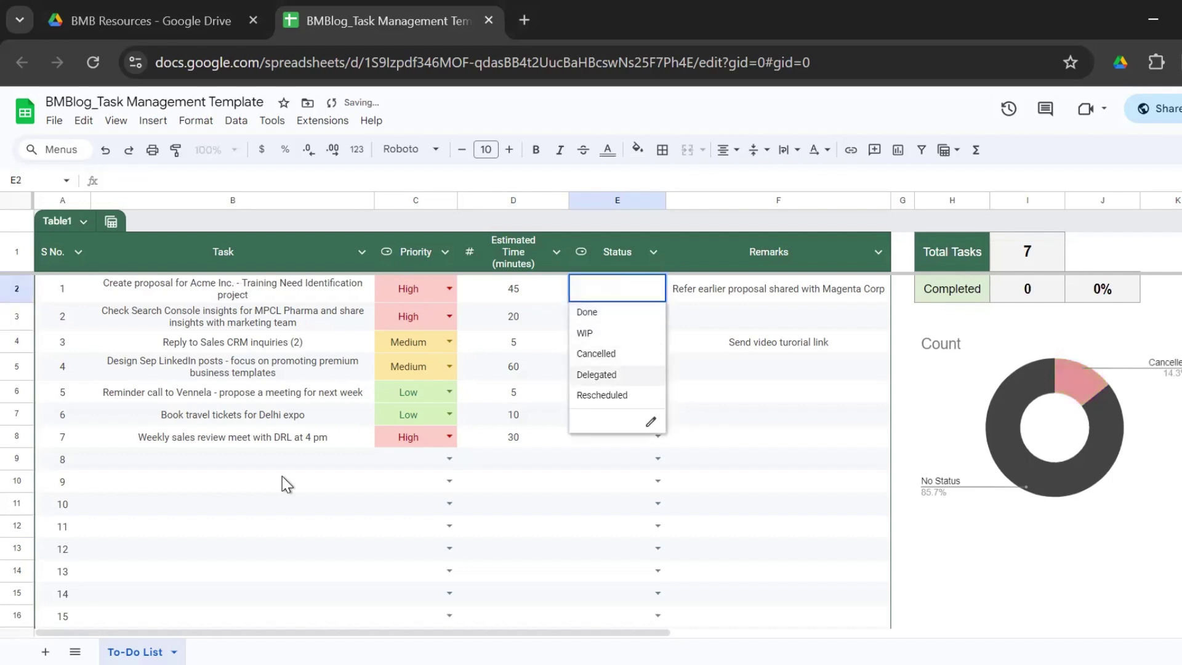
key(Return)
key(Up)
key(Return)
key(Down)
key(Down)
key(Down)
key(Down)
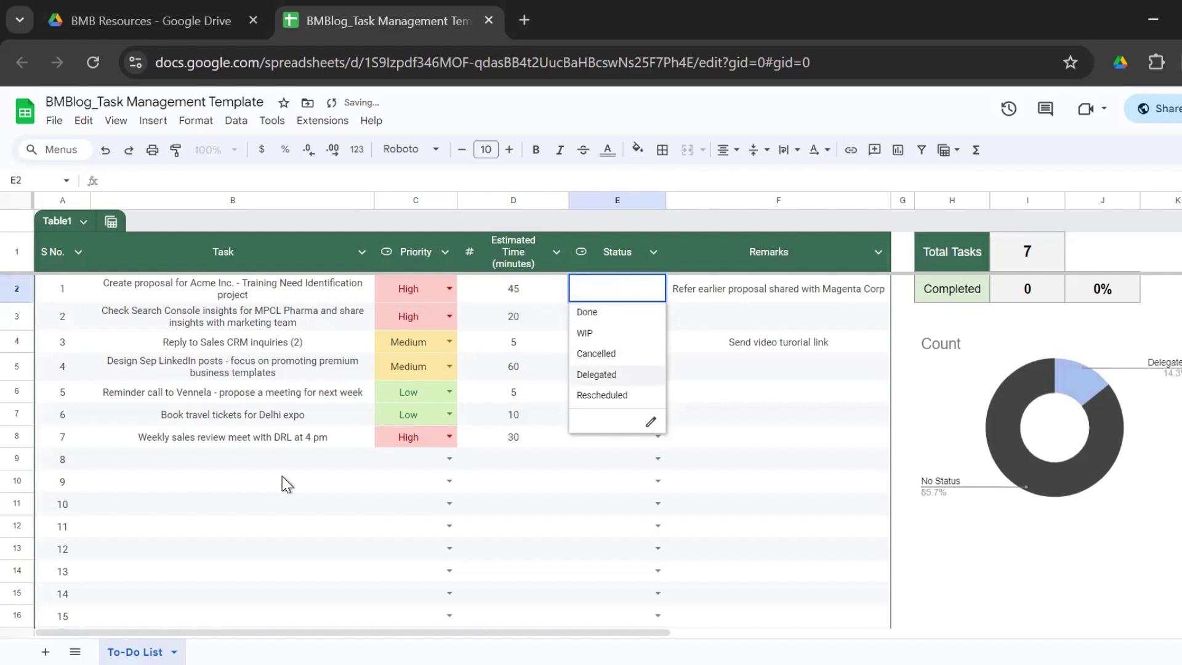
key(Return)
Set the first task's status to WIP, then move down the Remarks column
key(Up)
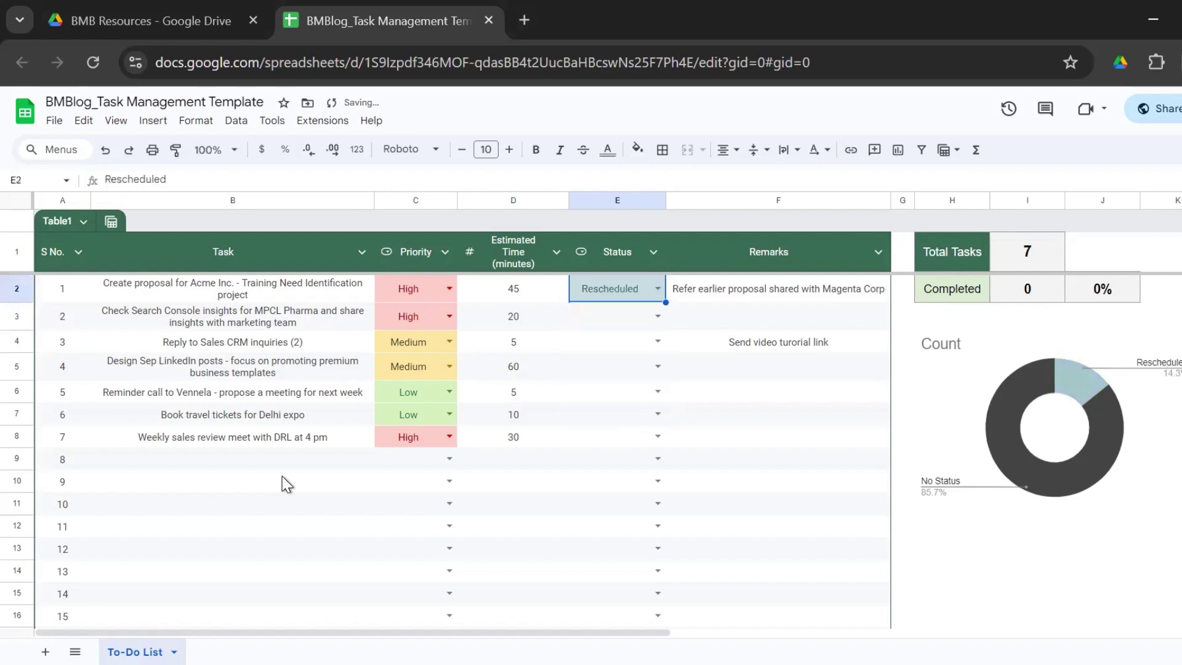
key(Return)
key(Down)
key(Return)
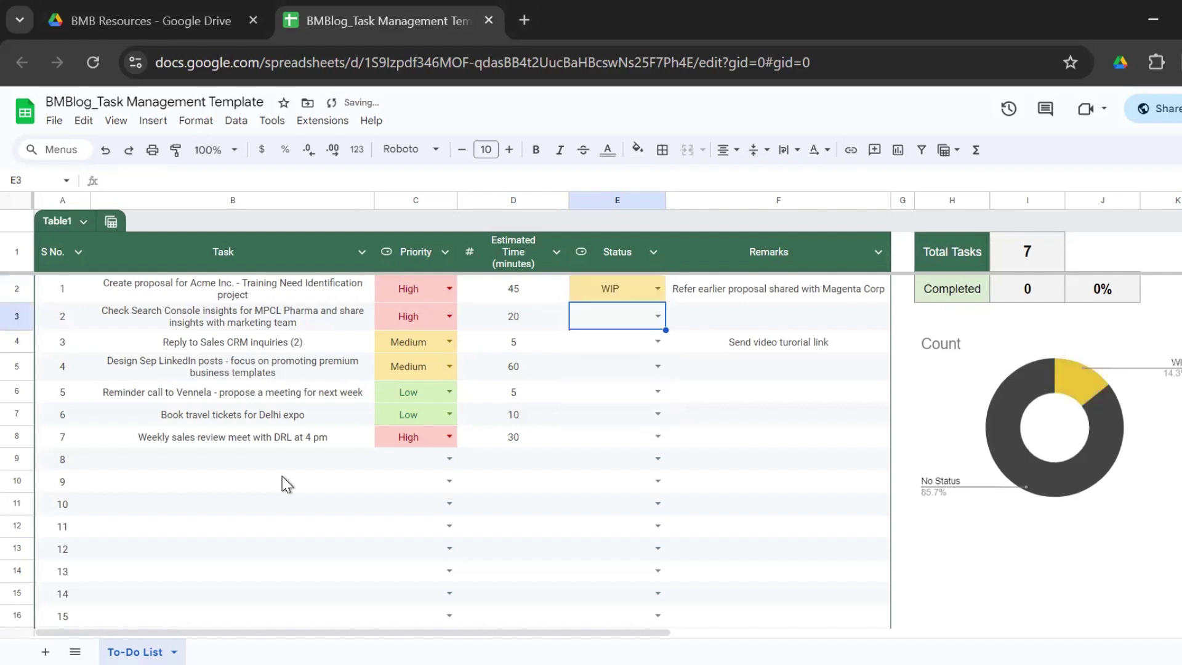
key(Up)
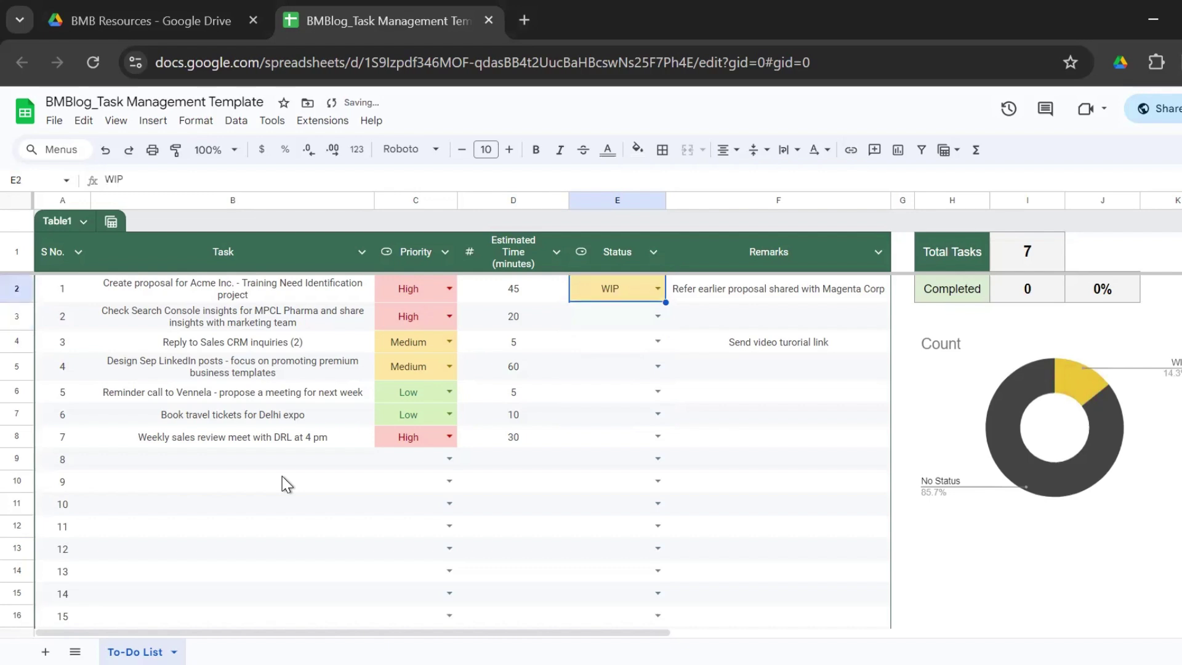
key(Right)
key(Down)
key(Down)
key(Down)
key(Down)
key(Down)
key(Down)
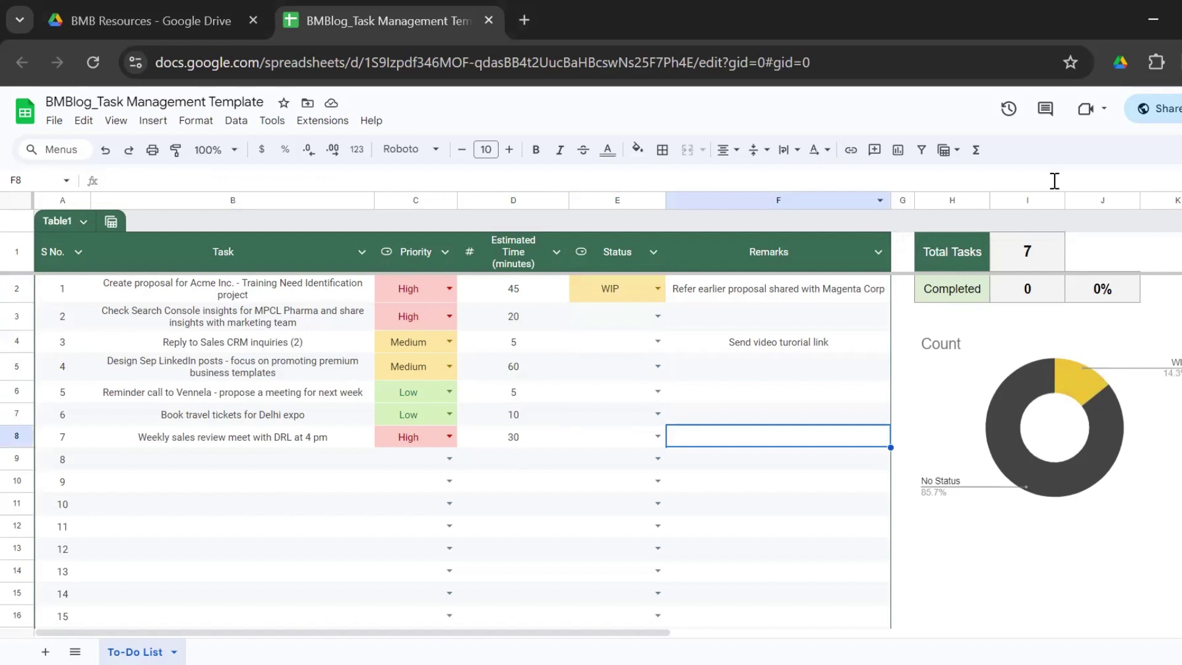
Check the Total Tasks formula and add a task named 'Sample' in row 9
click(1032, 257)
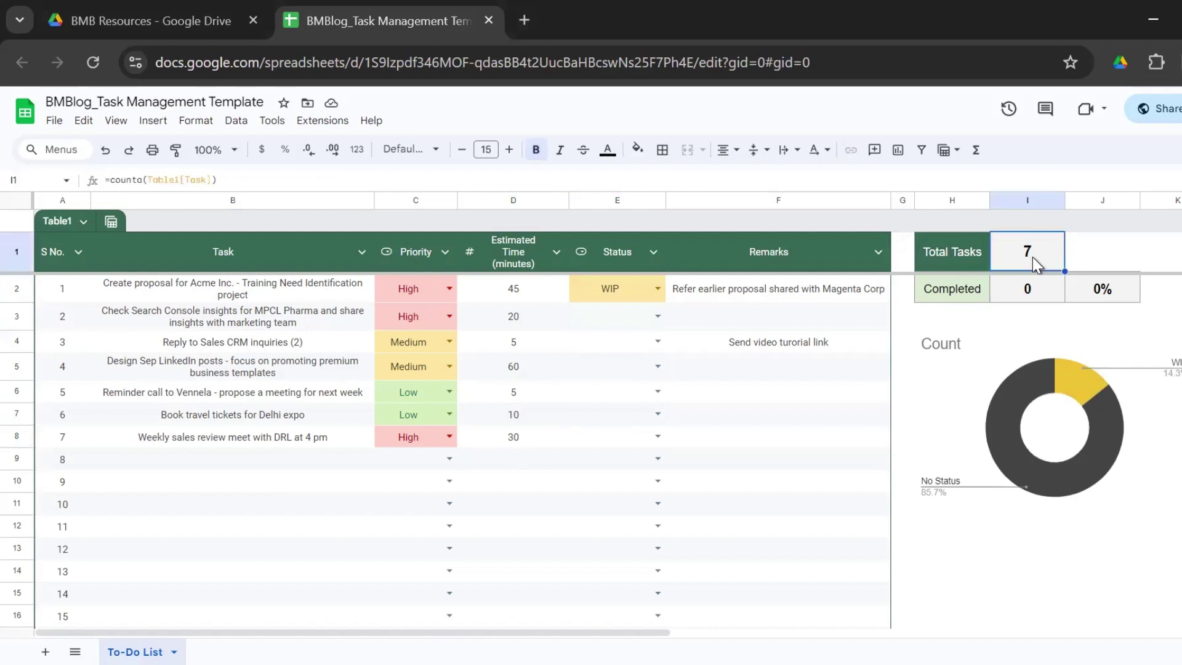
click(303, 464)
text(Sample)
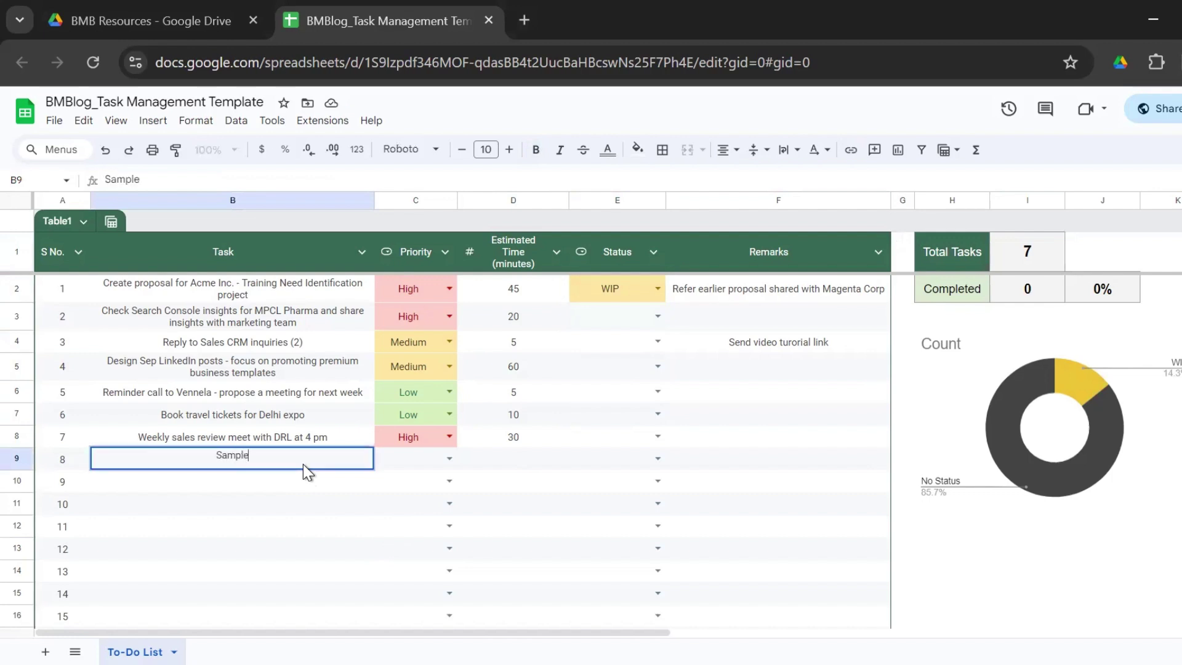
key(Tab)
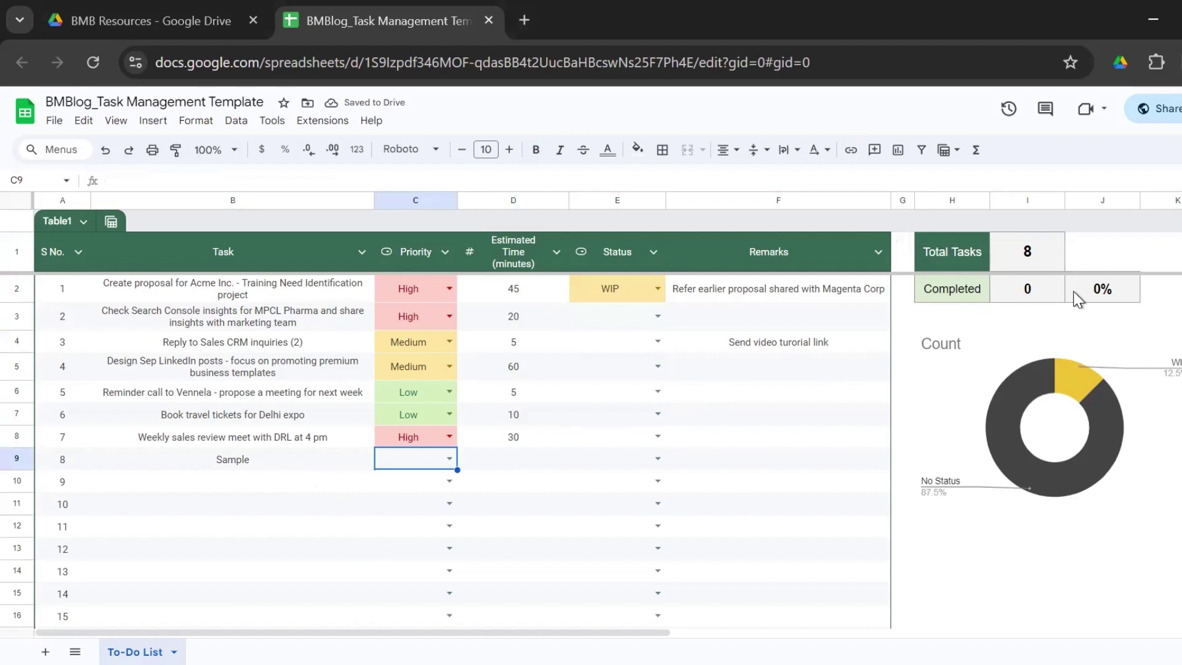
Set the first task's status to Done and check the completion percentage formula
click(612, 297)
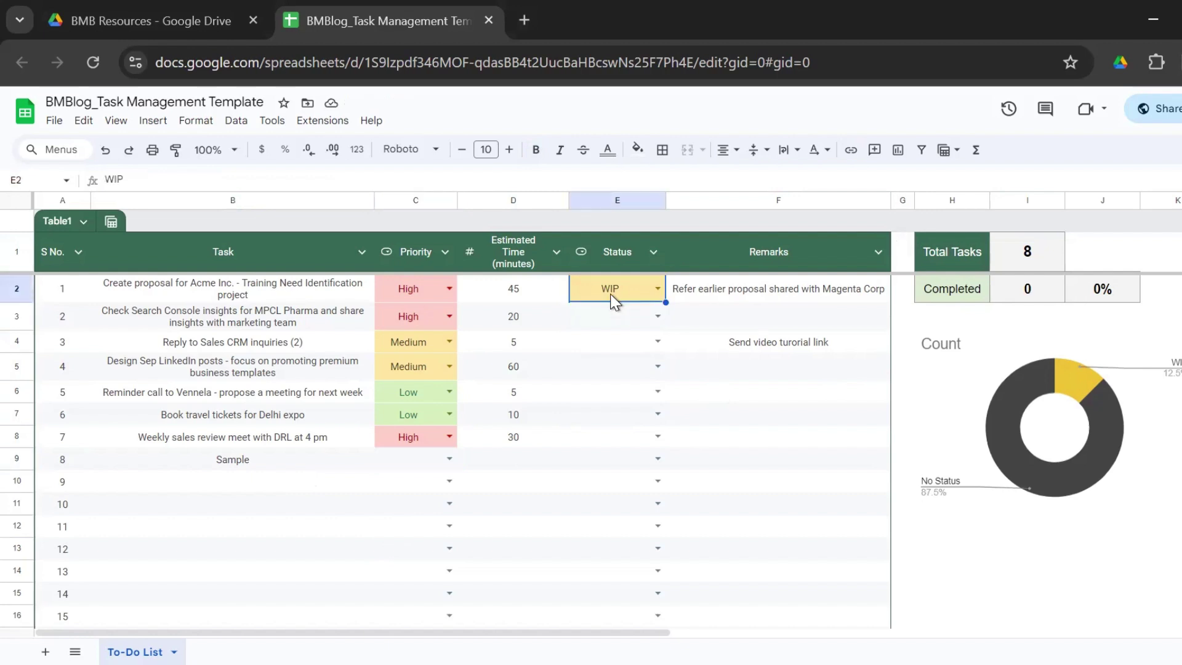
click(611, 294)
key(Up)
key(Return)
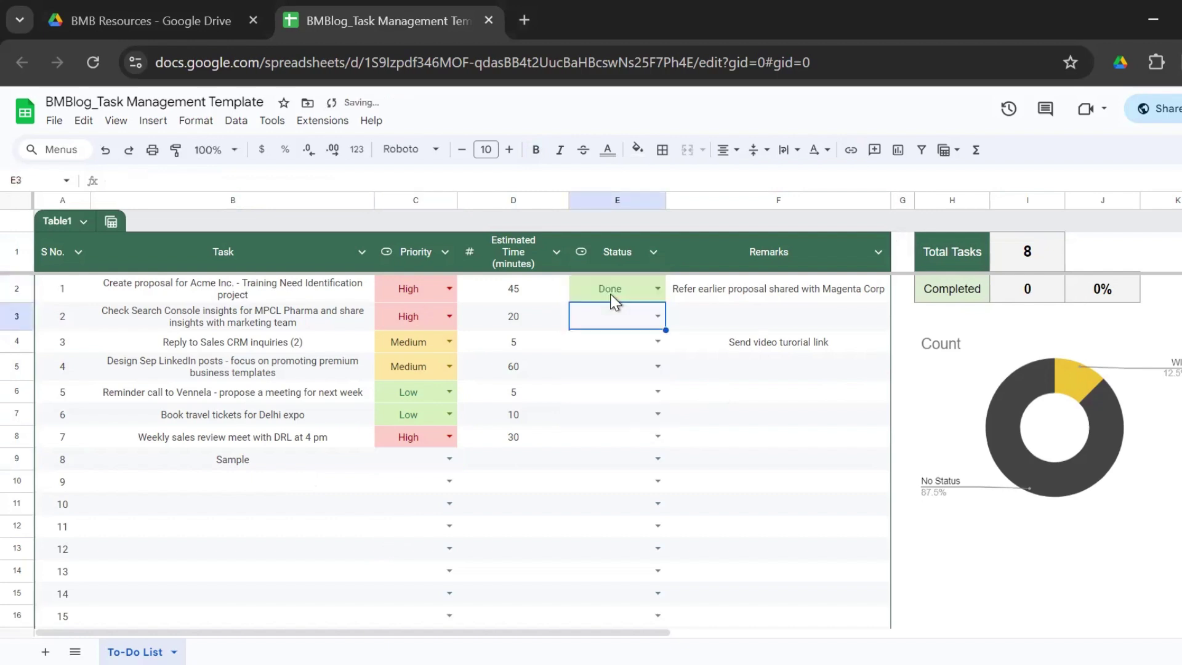
key(Down)
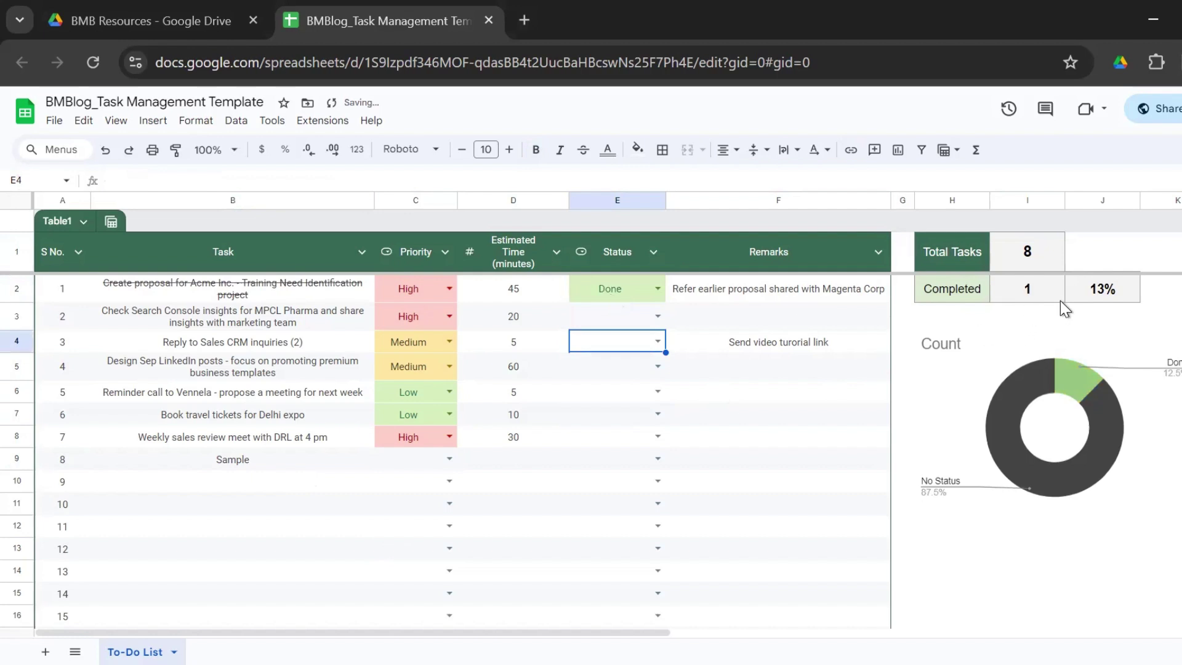
click(1125, 295)
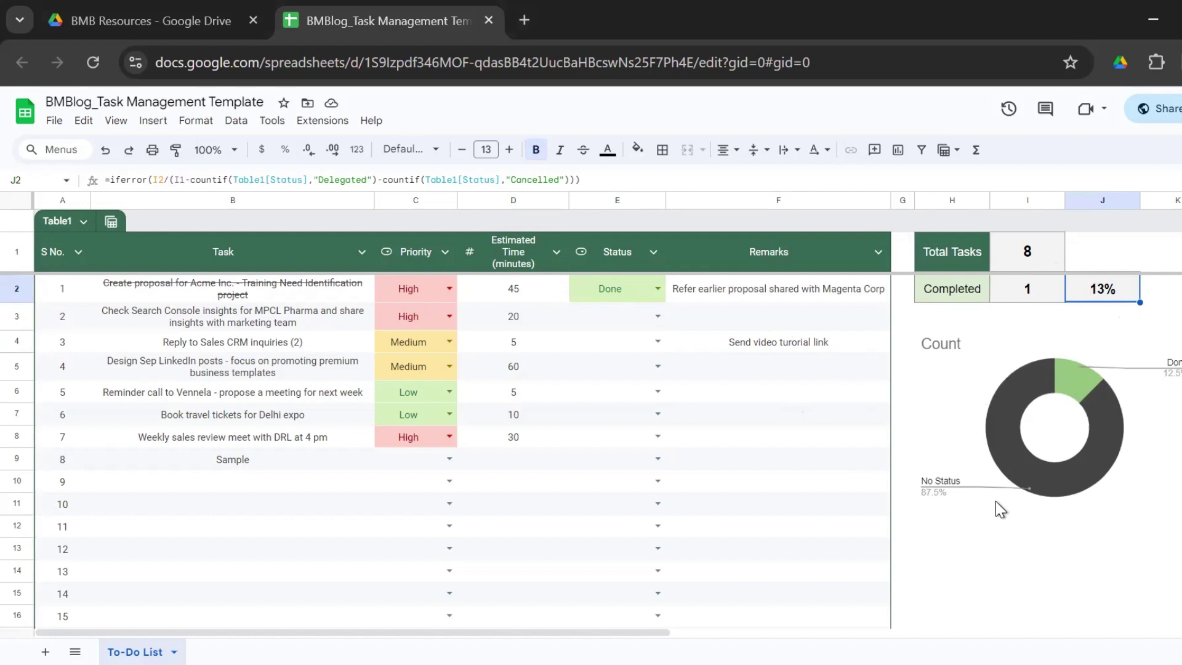
Set E3 to WIP, E4 to Cancelled and 'Design Sep LinkedIn posts' in E5 to Done
click(626, 326)
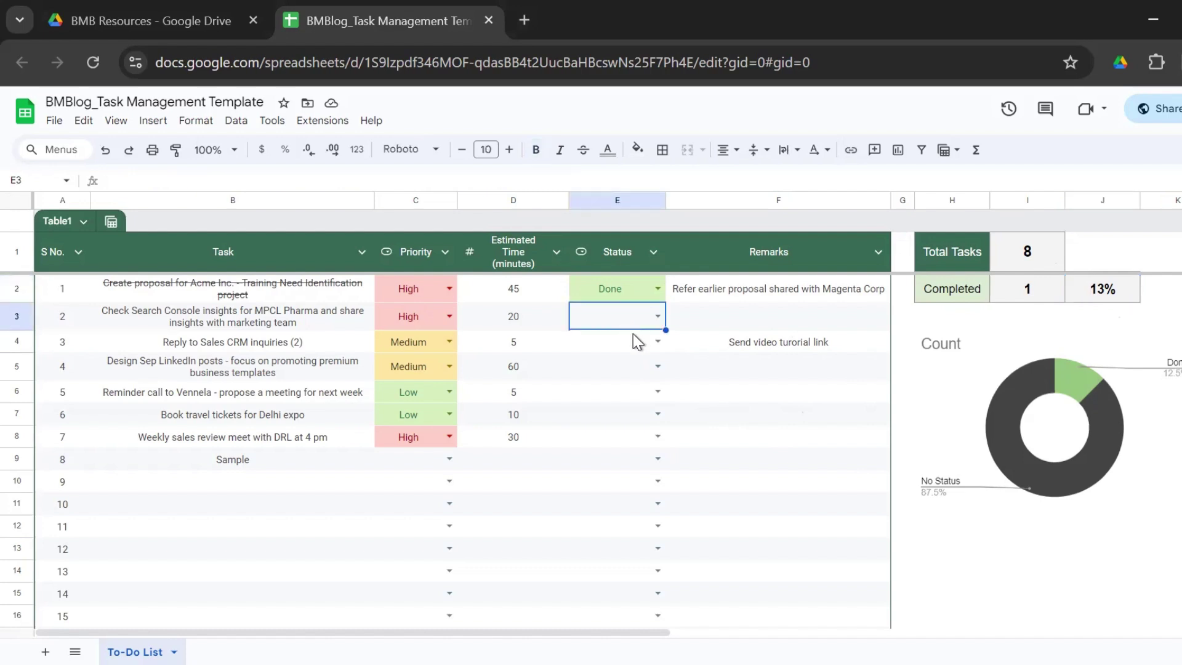
key(Return)
key(Down)
key(Return)
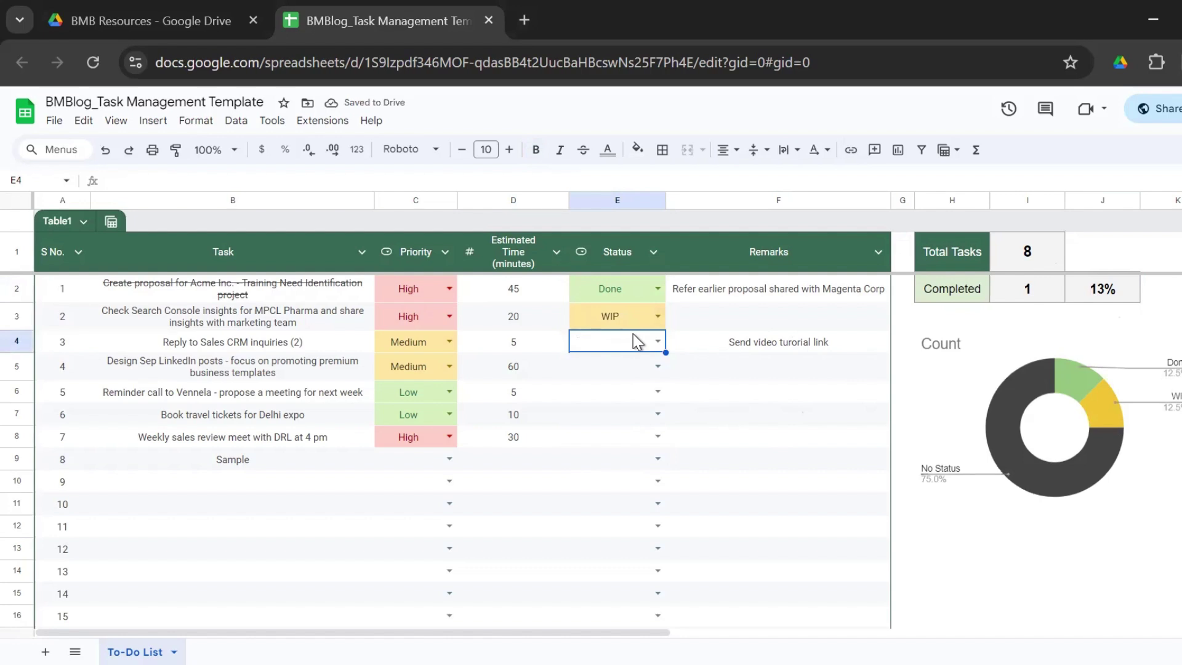
key(Return)
key(Down)
key(Down)
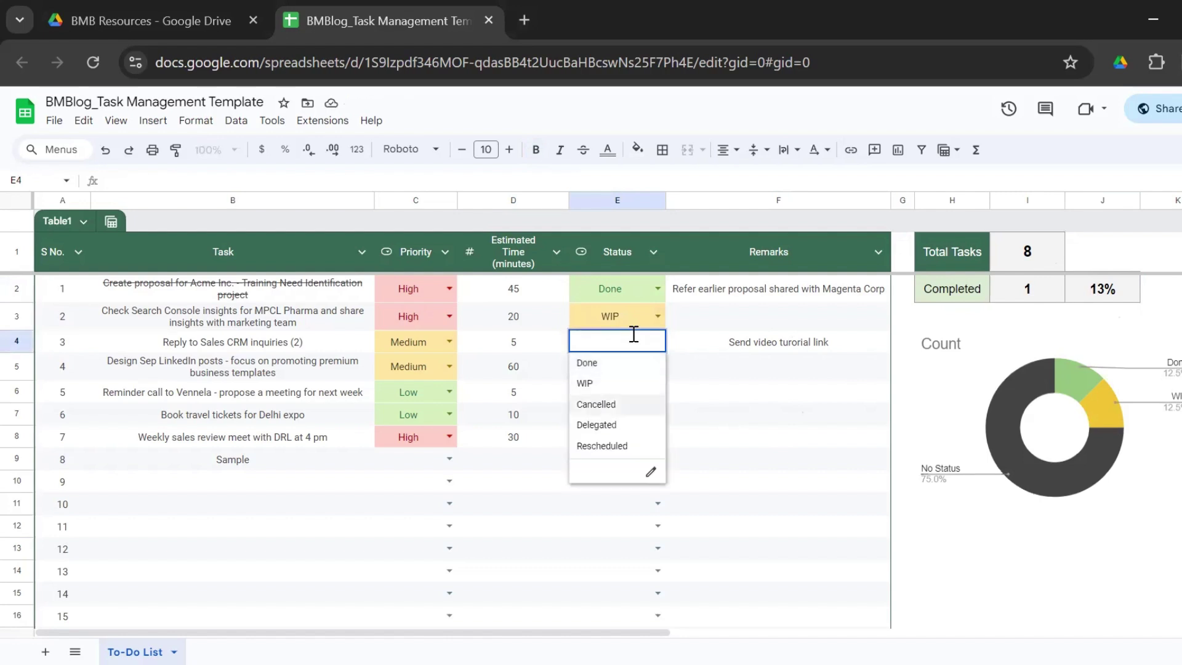
key(Return)
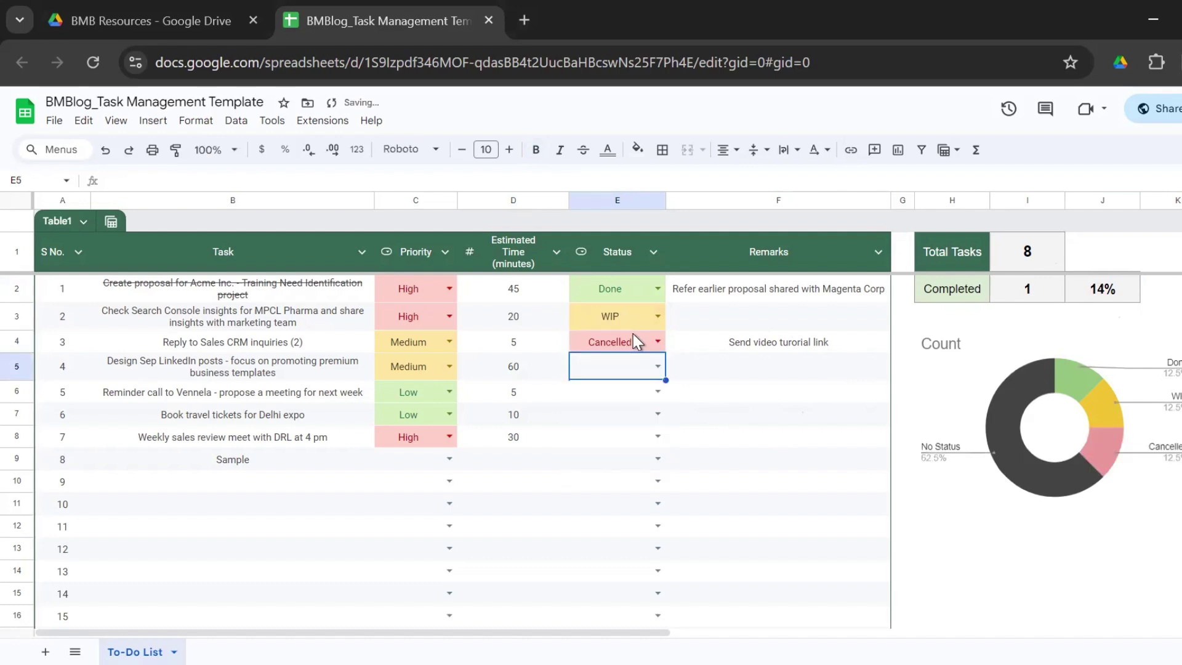
key(Return)
key(Down)
key(Up)
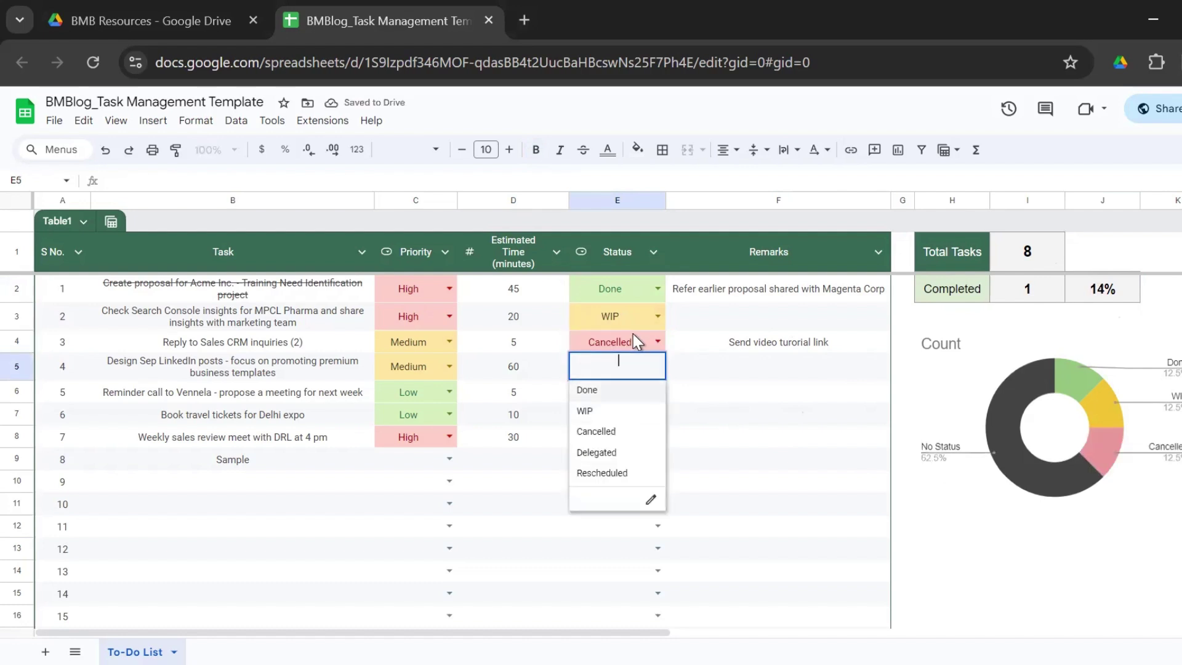
key(Return)
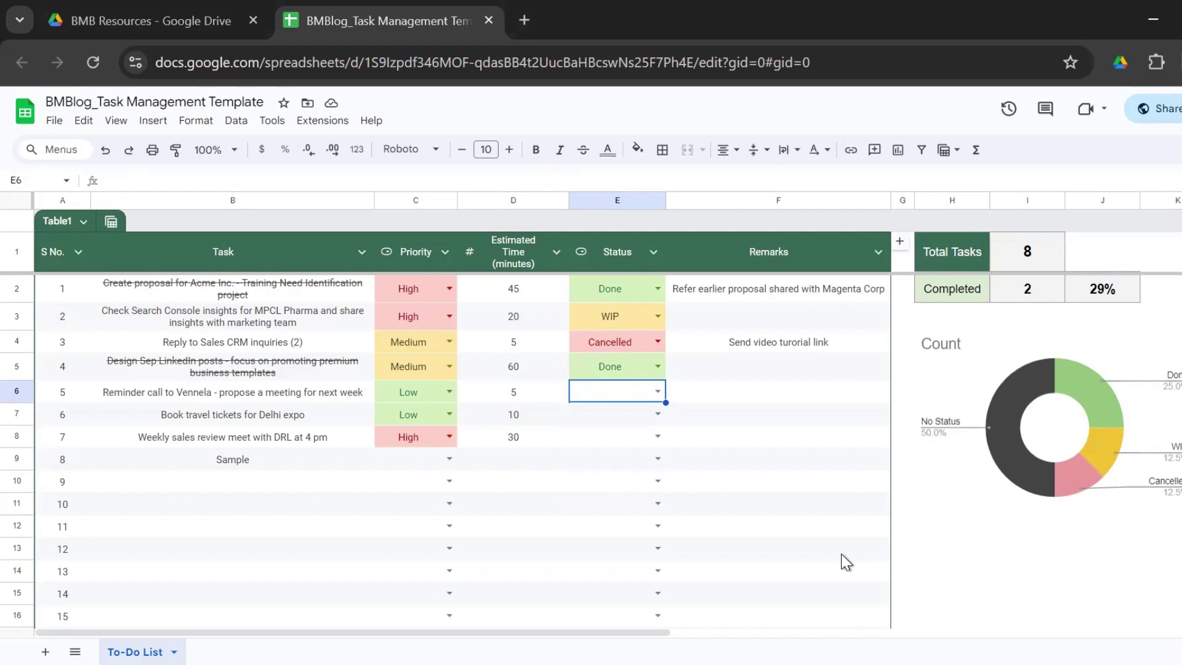
click(615, 369)
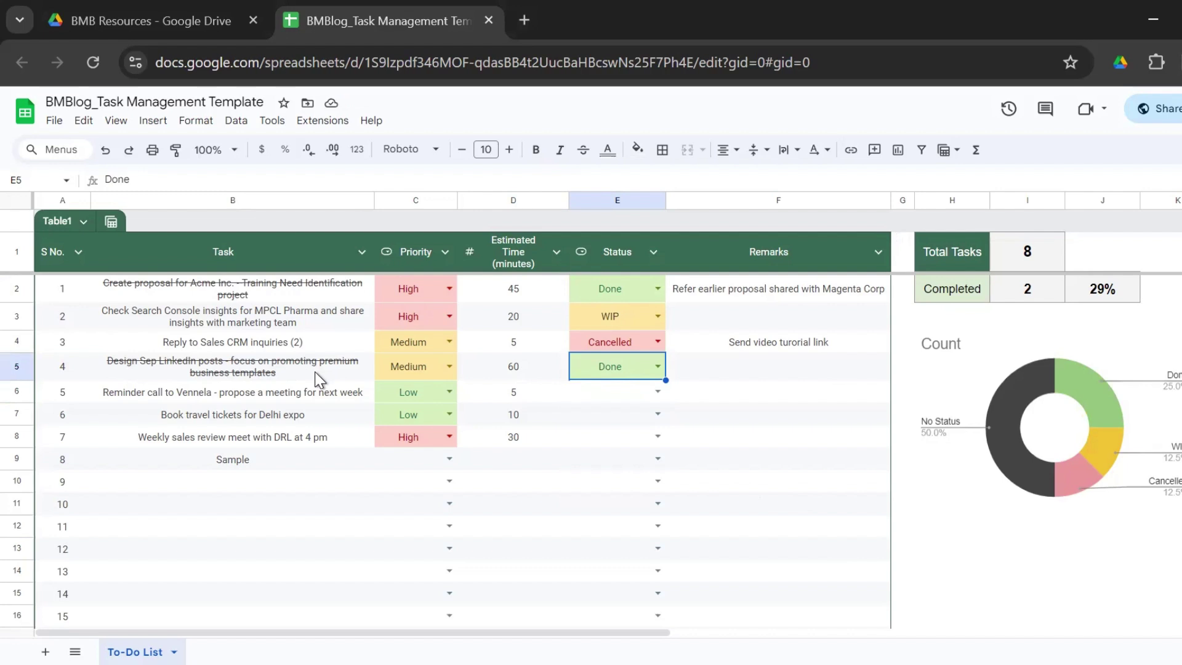
right_click(154, 633)
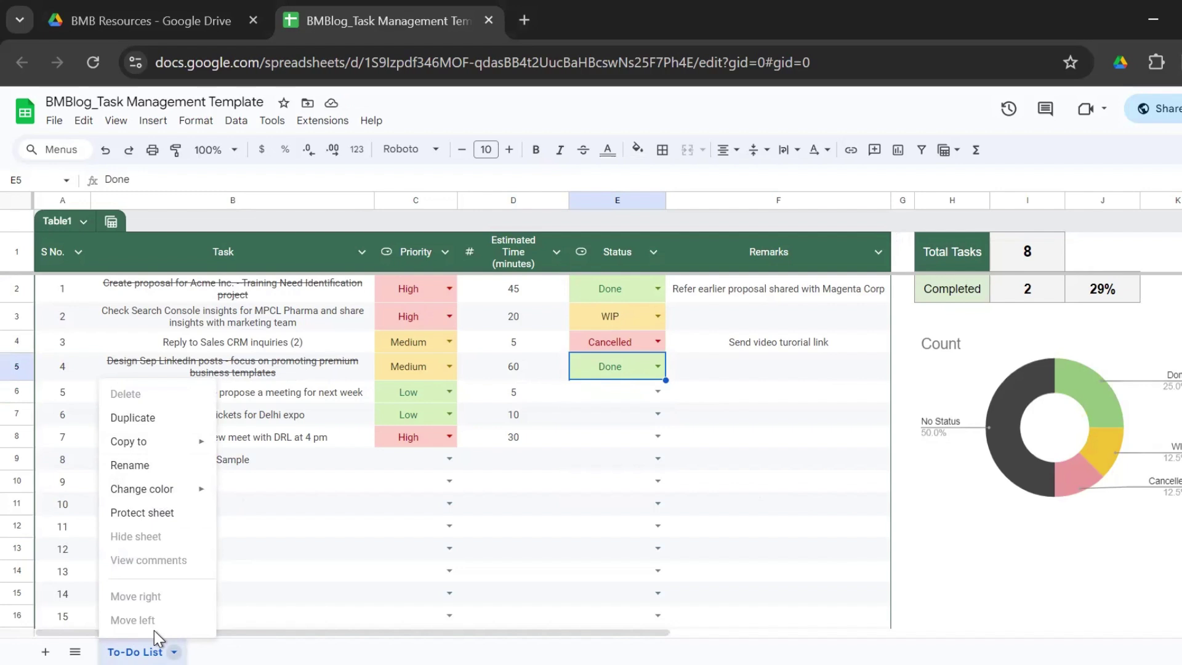
click(333, 534)
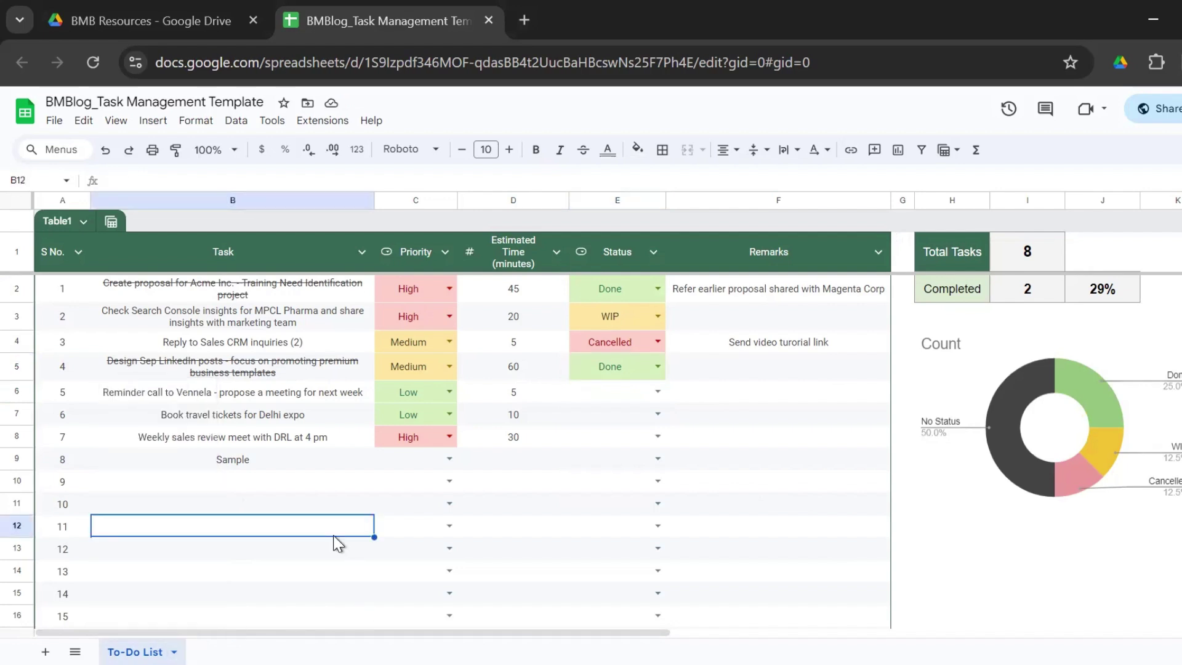